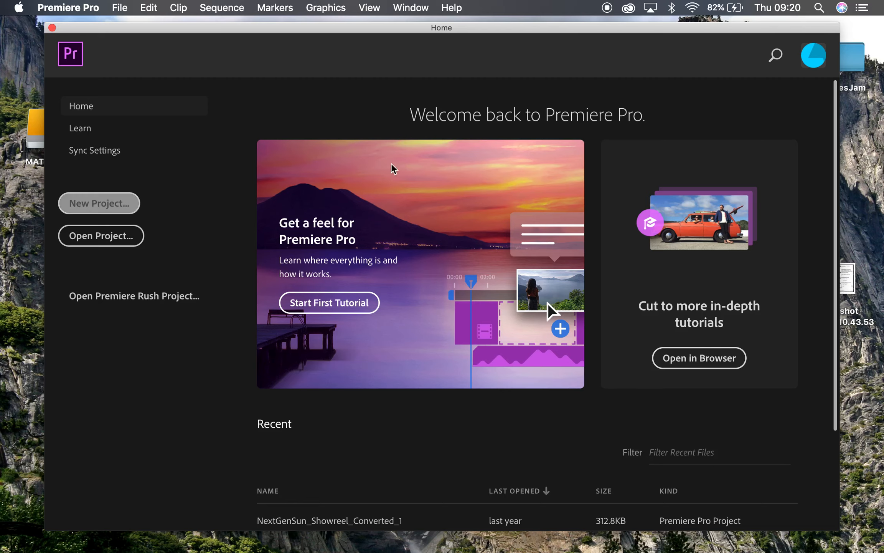
# Create a new project named TentacleSway.
pyautogui.click(101, 209)
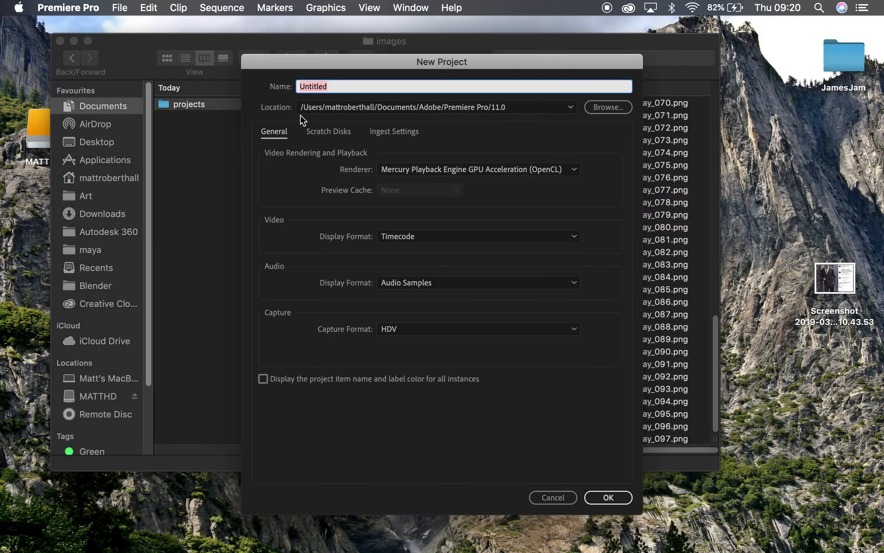
pyautogui.write('TentacleSway')
pyautogui.click(605, 501)
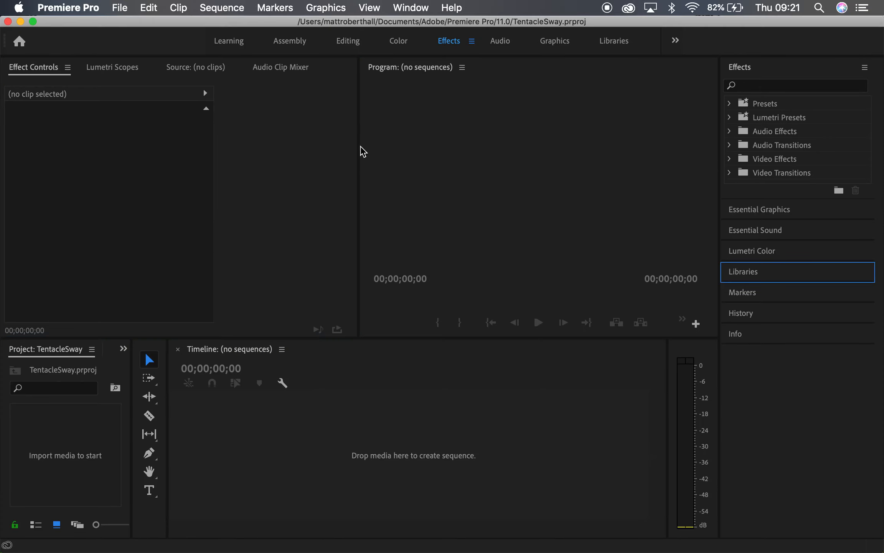
# Open the import dialog and browse to maya/projects/TentacleRender/images, selecting TentacleSway_001.png.
pyautogui.moveTo(359, 148); pyautogui.dragTo(227, 159)
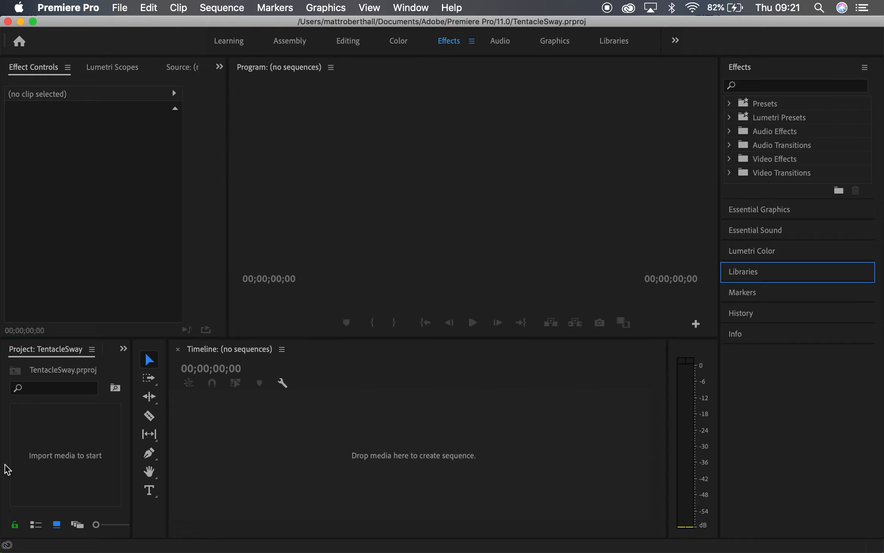
pyautogui.click(67, 440)
pyautogui.doubleClick(67, 440)
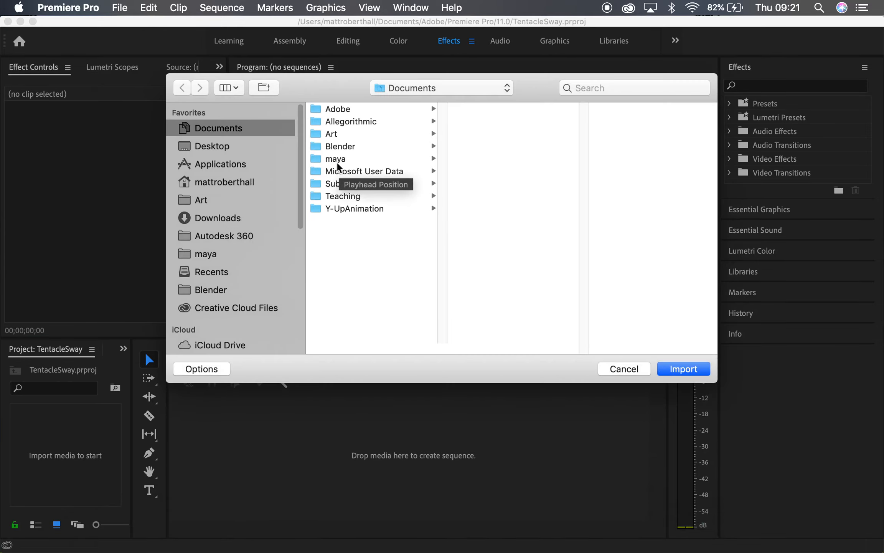
pyautogui.click(340, 165)
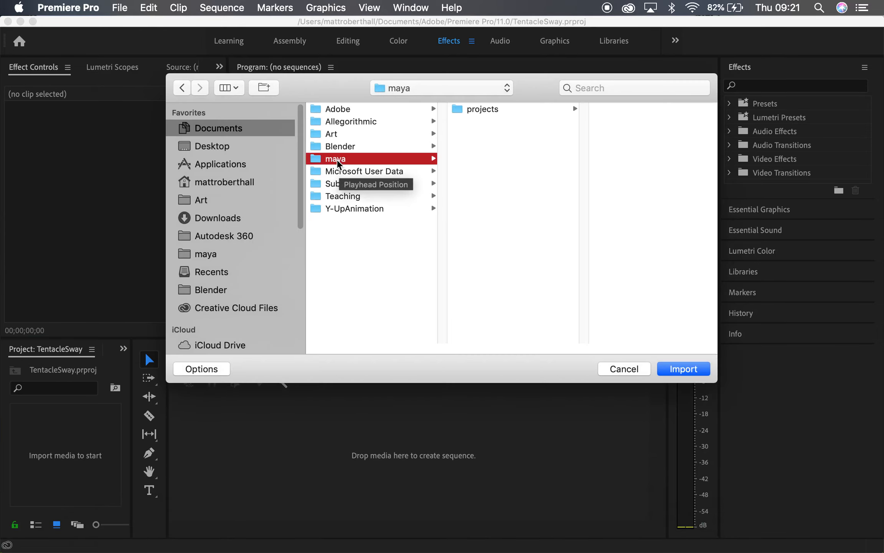
pyautogui.click(474, 112)
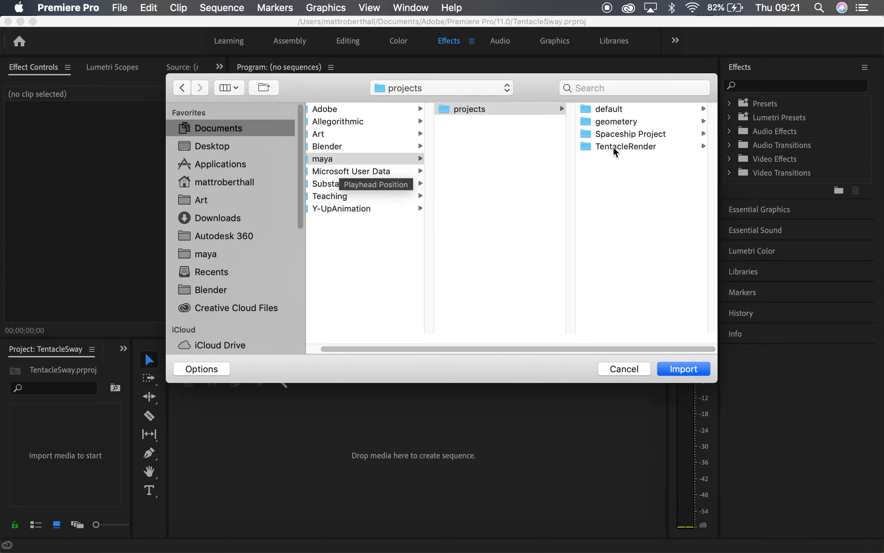
pyautogui.click(615, 148)
pyautogui.click(613, 173)
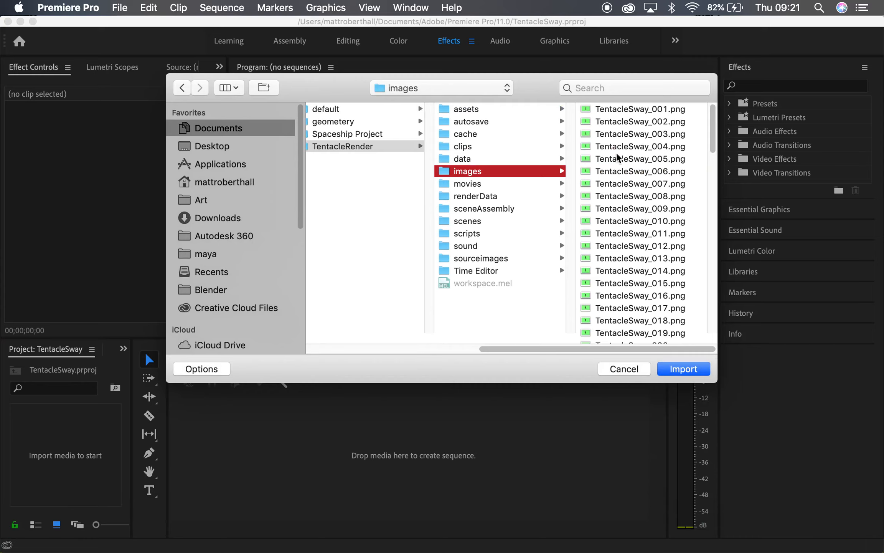
pyautogui.click(618, 112)
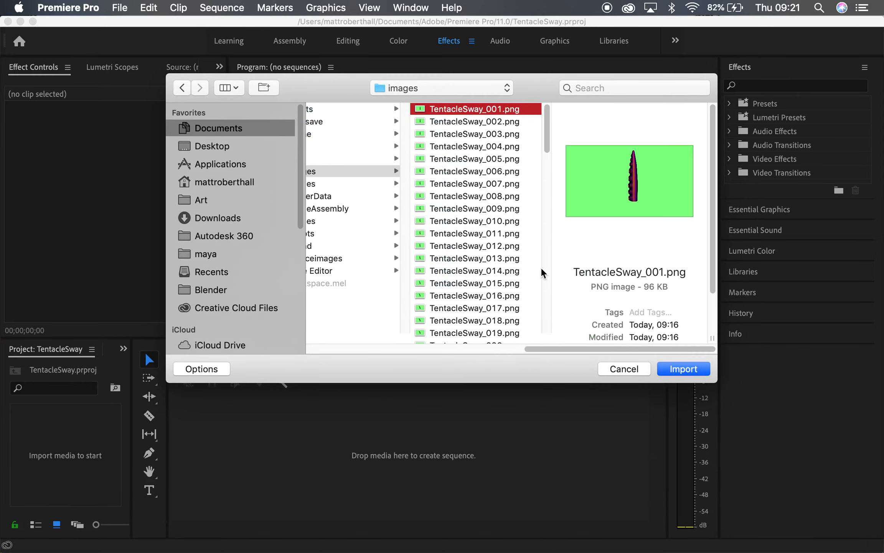
# Show the import options and enable Image Sequence.
pyautogui.click(206, 372)
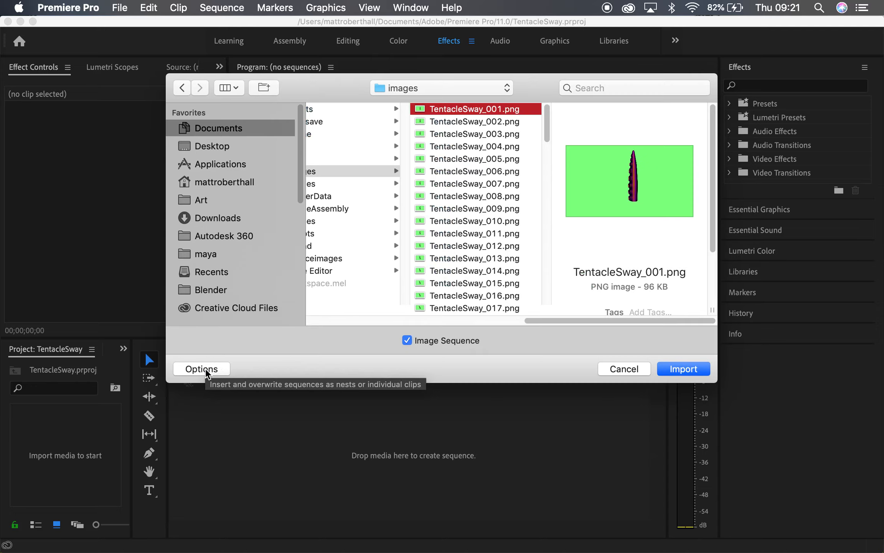
pyautogui.click(207, 372)
pyautogui.click(208, 373)
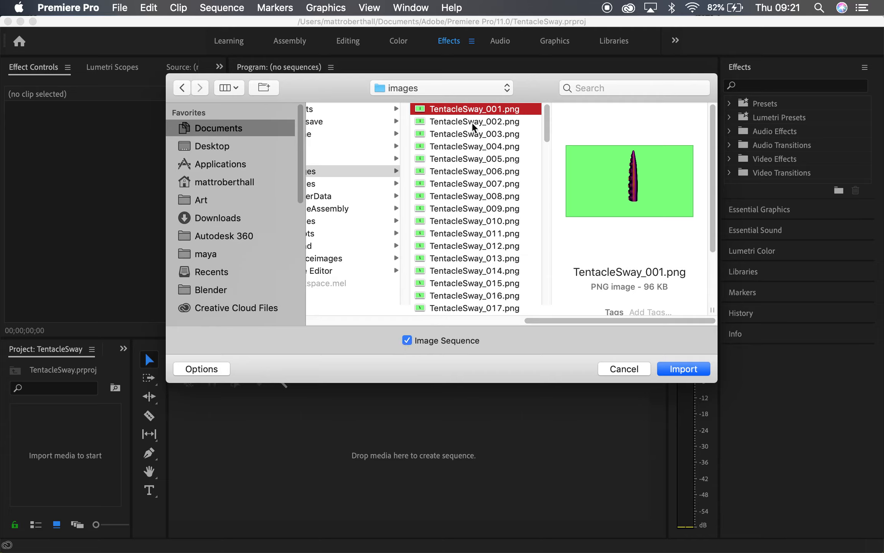
# Reselect TentacleSway_001.png as the first frame and import the PNG frames as an image sequence.
pyautogui.scroll(-20, 464, 281)
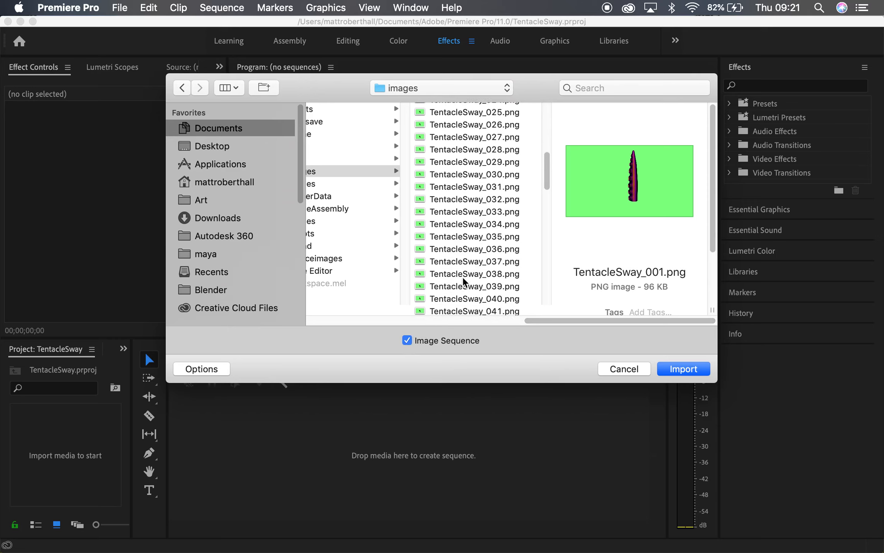
pyautogui.scroll(20, 463, 280)
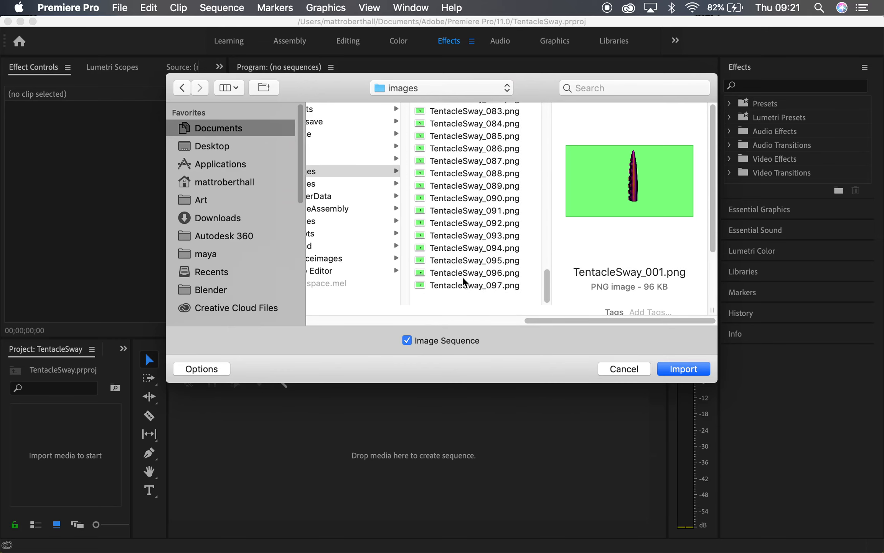
pyautogui.click(464, 283)
pyautogui.press('Down')
pyautogui.press('Down')
pyautogui.press('Down')
pyautogui.press('Down')
pyautogui.press('Down')
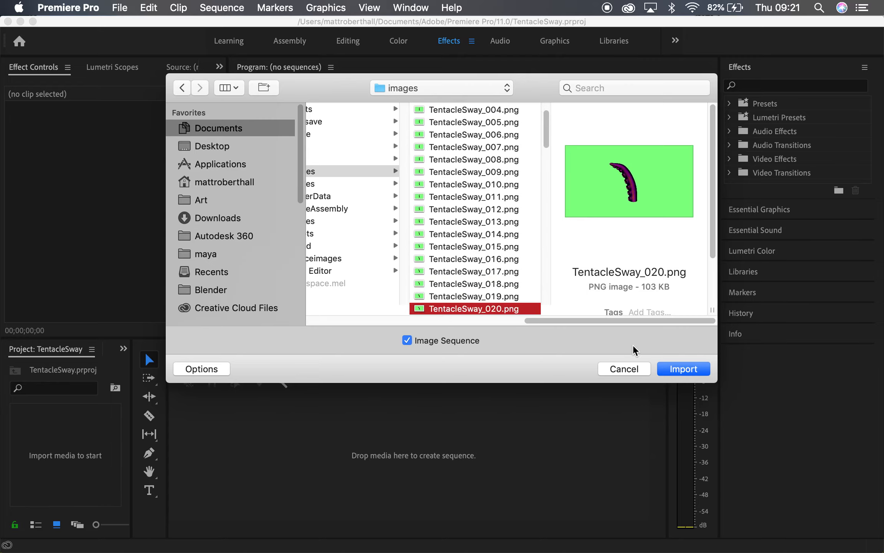
pyautogui.scroll(2, 451, 174)
pyautogui.click(453, 111)
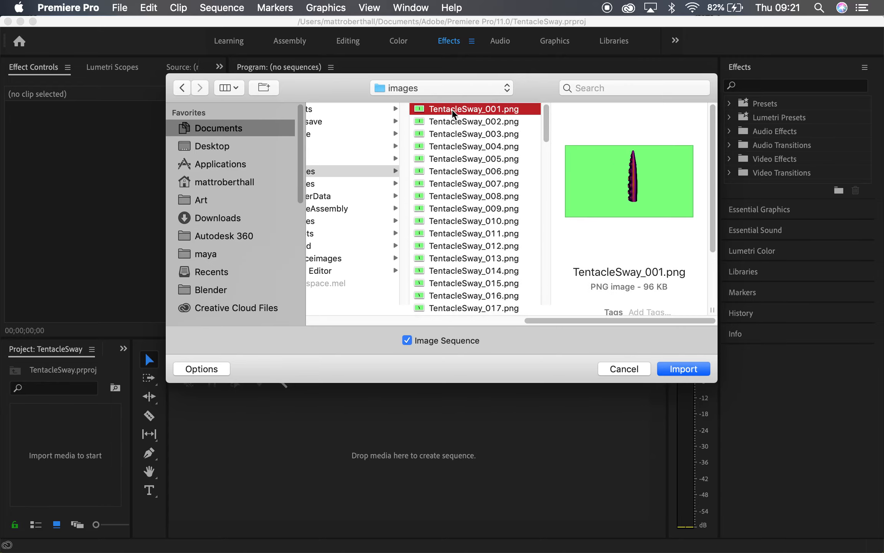
pyautogui.click(674, 374)
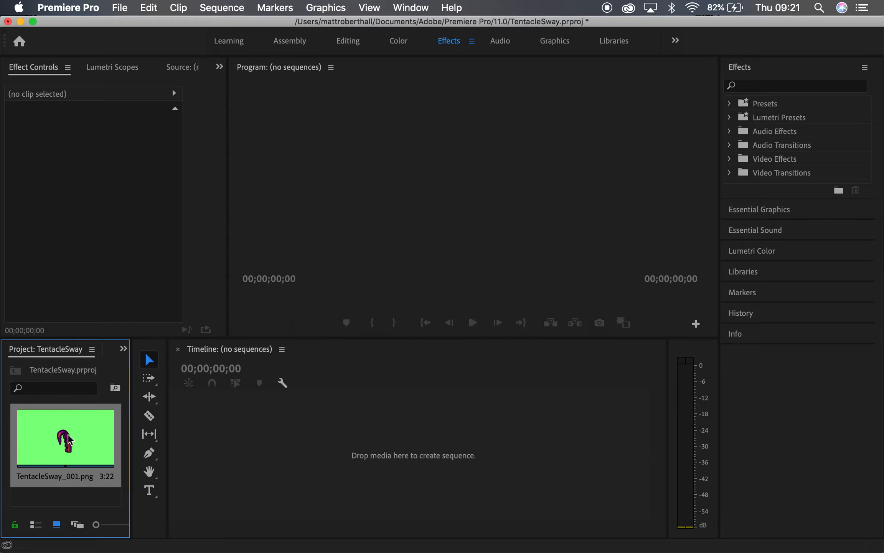
# Create a sequence from the TentacleSway_001 clip and play it back.
pyautogui.moveTo(62, 439); pyautogui.dragTo(289, 442)
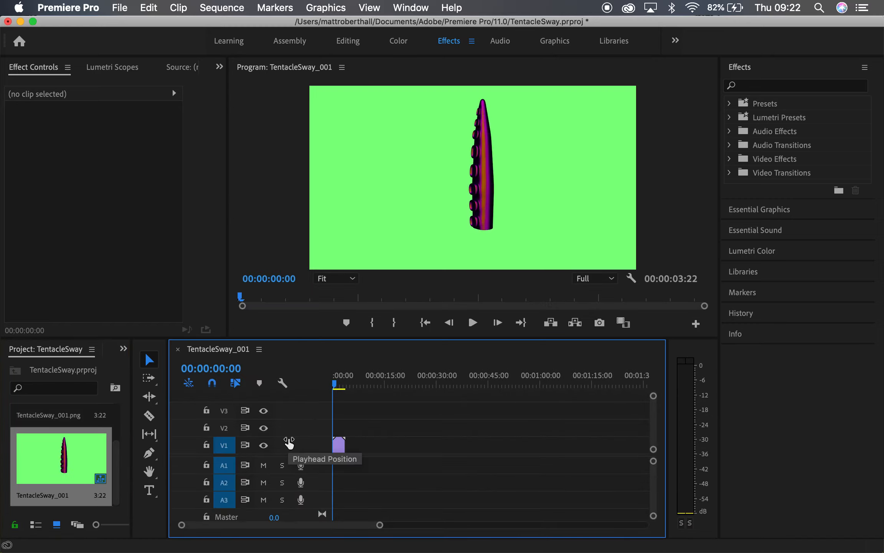
pyautogui.press('space')
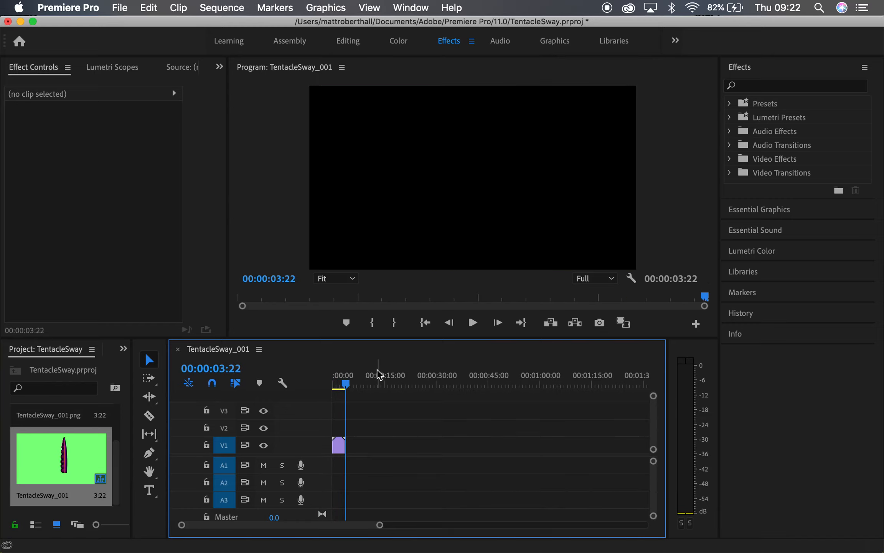
# Copy the clip and paste several copies of it one after another further along the timeline.
pyautogui.click(338, 449)
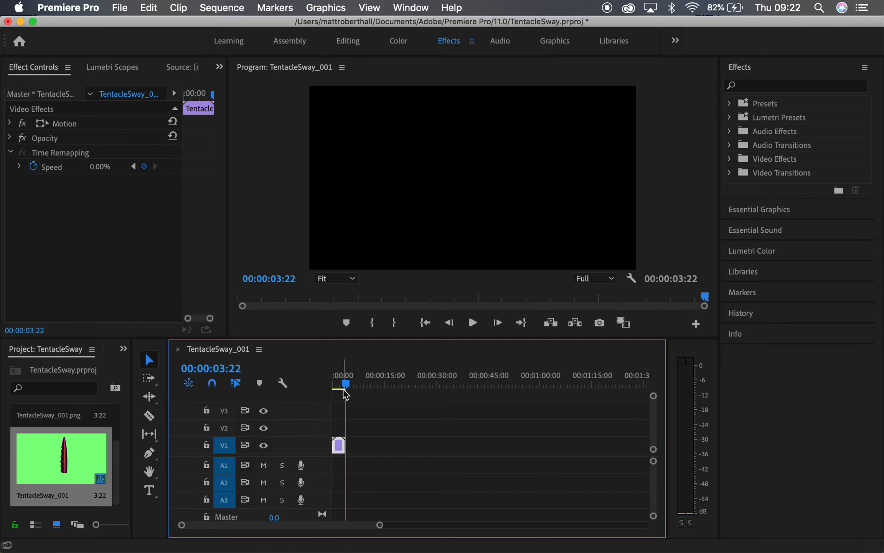
pyautogui.moveTo(349, 391); pyautogui.dragTo(373, 384)
pyautogui.press('super+v')
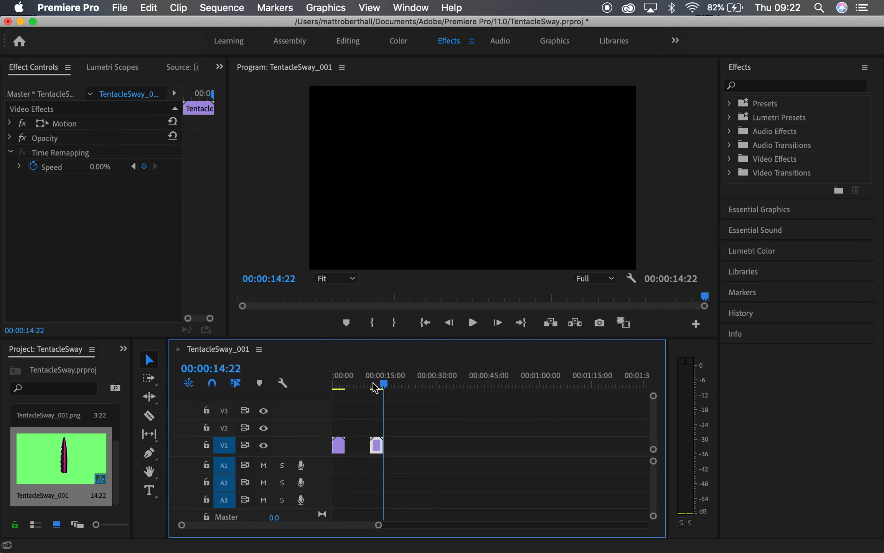
pyautogui.press('super+v')
pyautogui.press('super+v')
pyautogui.press('super+v')
pyautogui.press('super+v')
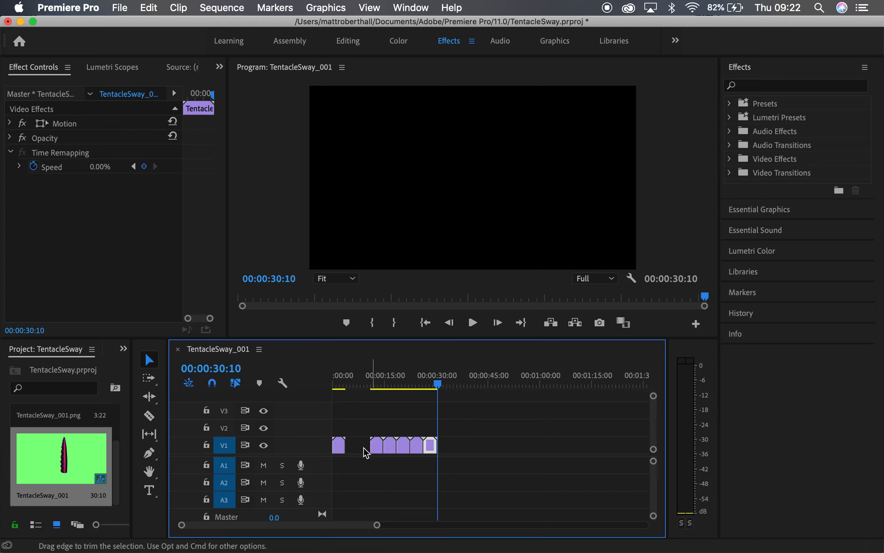
# Delete the gap between the first clip and the pasted copies, and return the playhead to the start.
pyautogui.click(359, 449)
pyautogui.press('BackSpace')
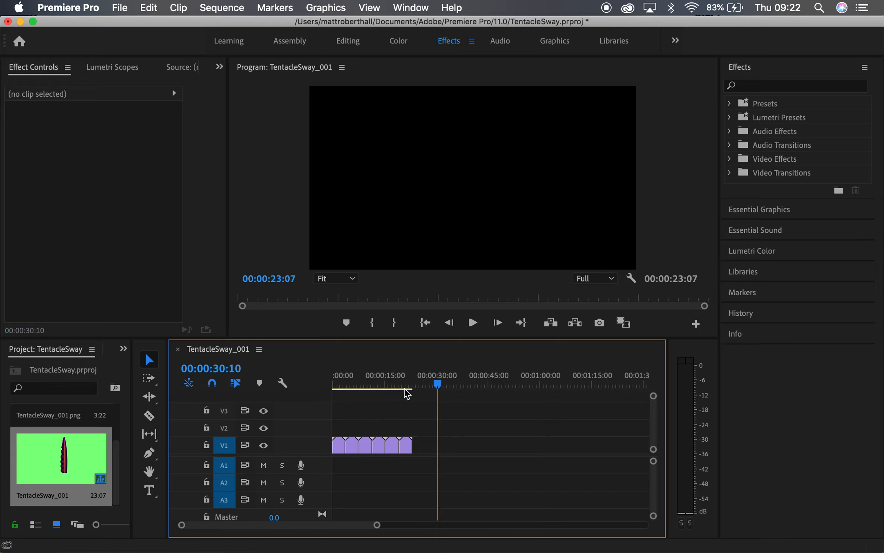
pyautogui.moveTo(437, 388); pyautogui.dragTo(324, 394)
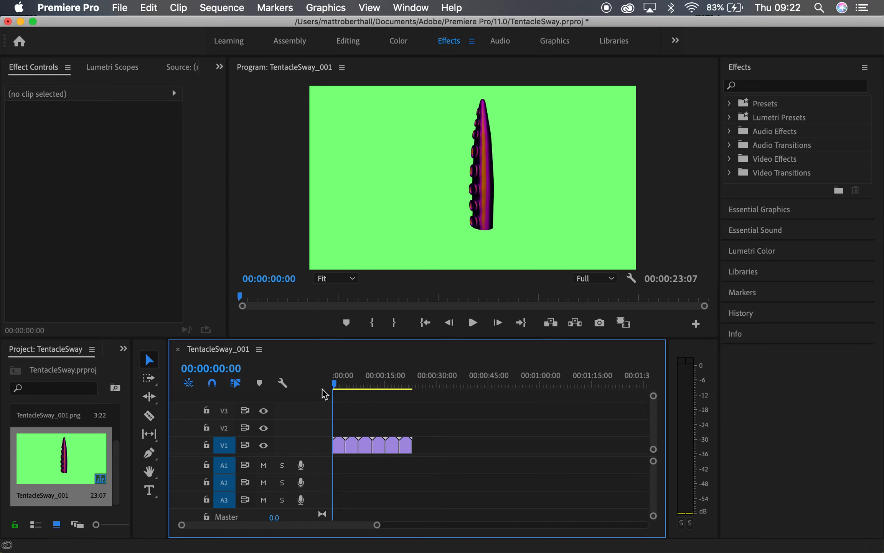
# Open the Export Media settings for the sequence.
pyautogui.click(119, 8)
pyautogui.moveTo(175, 369)
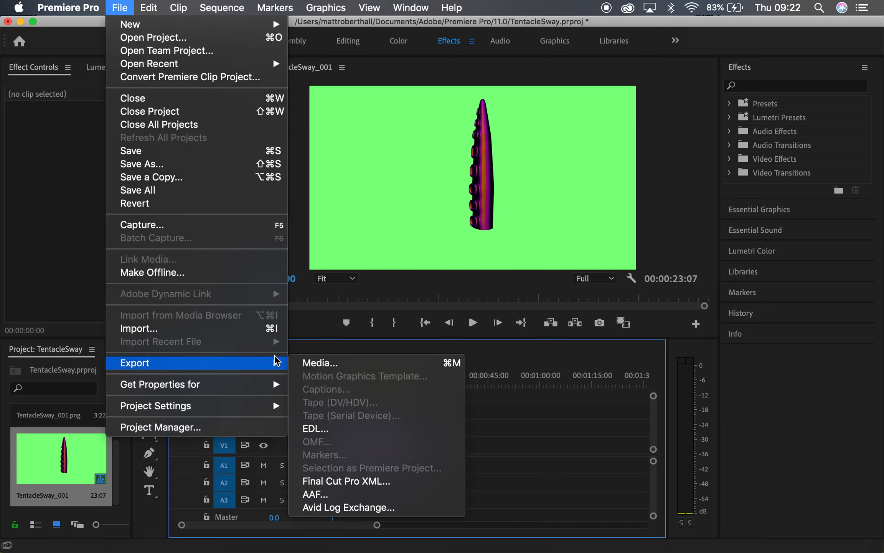
pyautogui.click(337, 364)
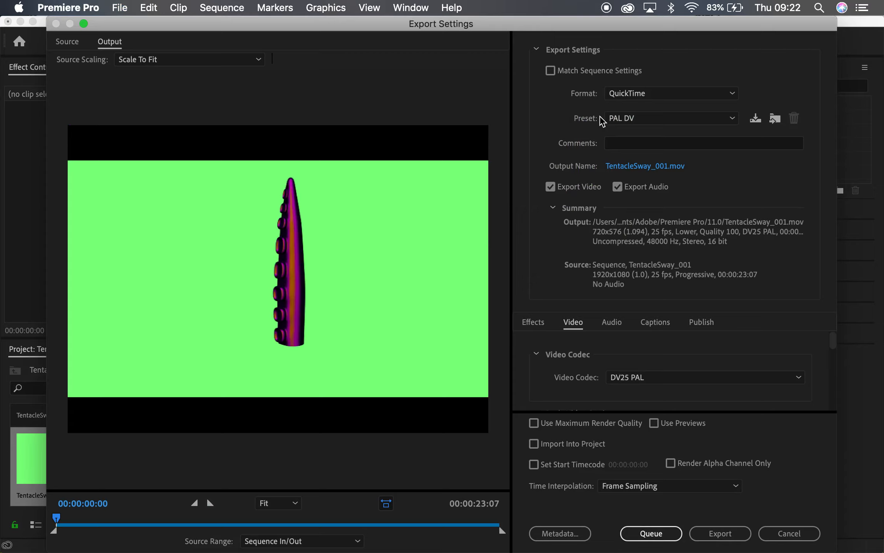
# Set the export format to H.264, leaving Match Sequence Settings off.
pyautogui.click(550, 70)
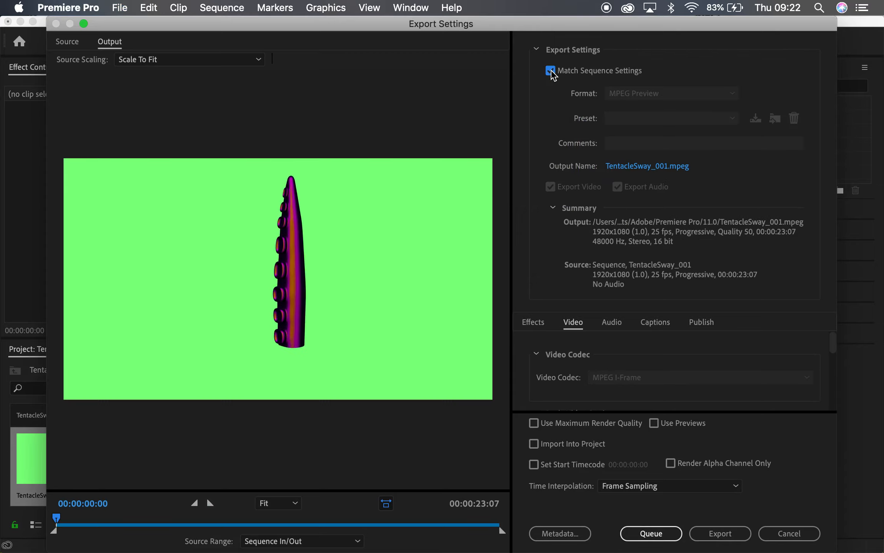
pyautogui.click(550, 70)
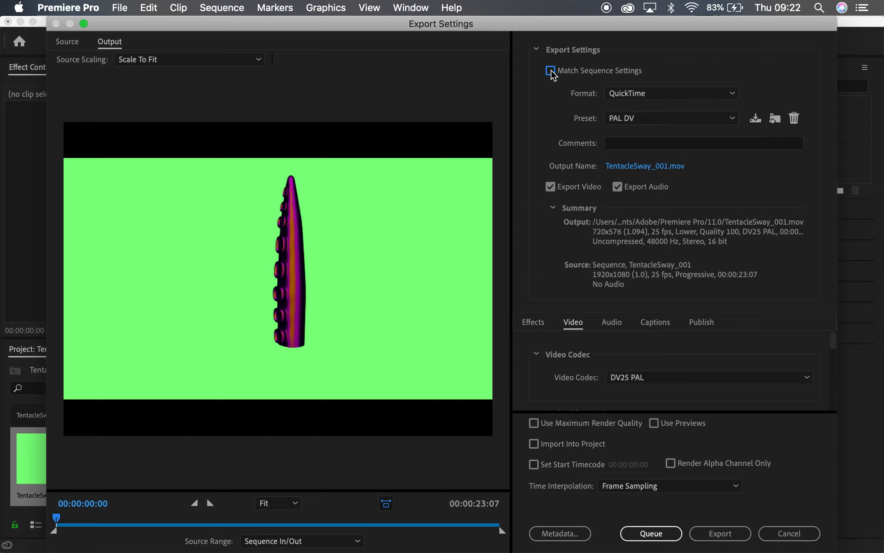
pyautogui.click(651, 94)
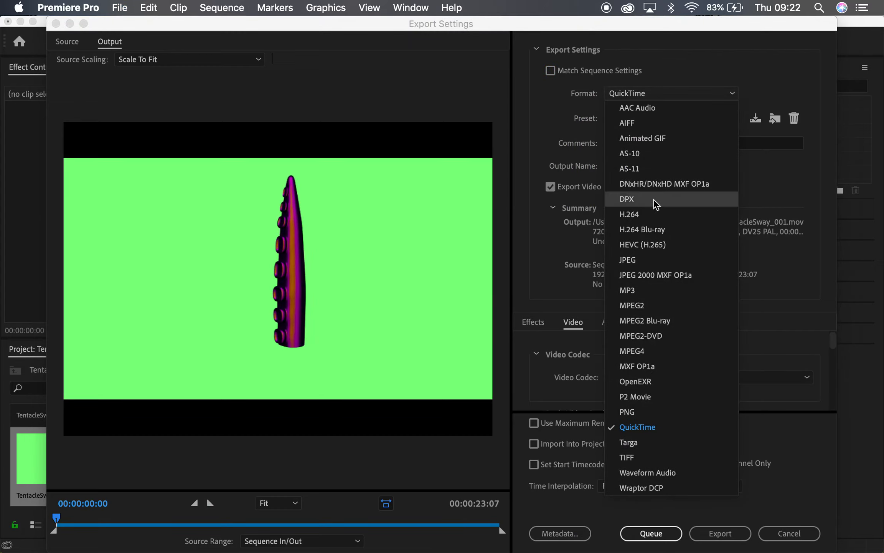
pyautogui.click(635, 216)
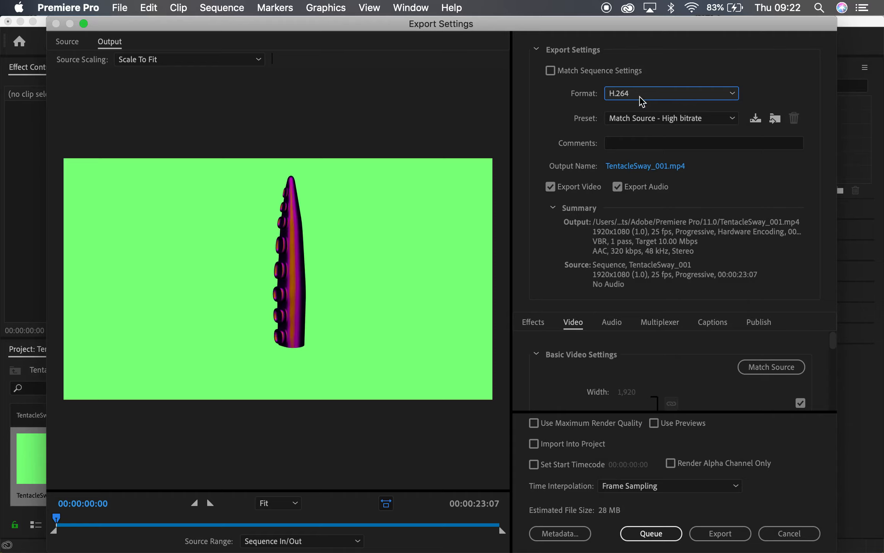
# Enable Use Maximum Render Quality for the export.
pyautogui.scroll(-10, 648, 388)
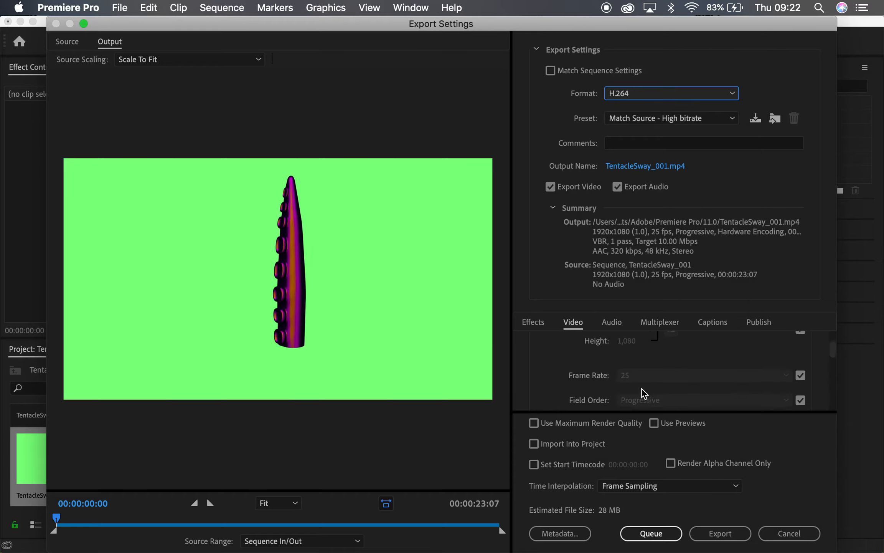
pyautogui.click(549, 426)
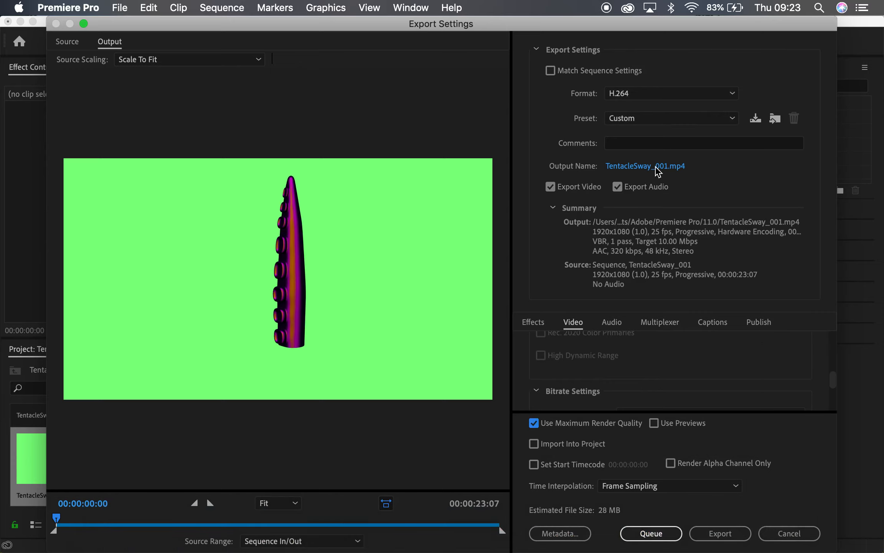
# Save the export output as TentacleSway_001.mp4 in the Documents folder and start the export.
pyautogui.click(635, 171)
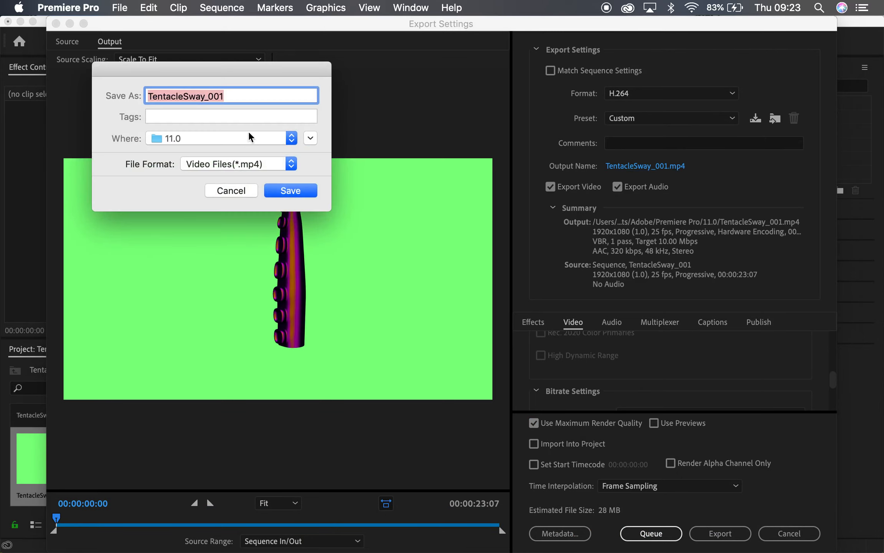
pyautogui.click(310, 138)
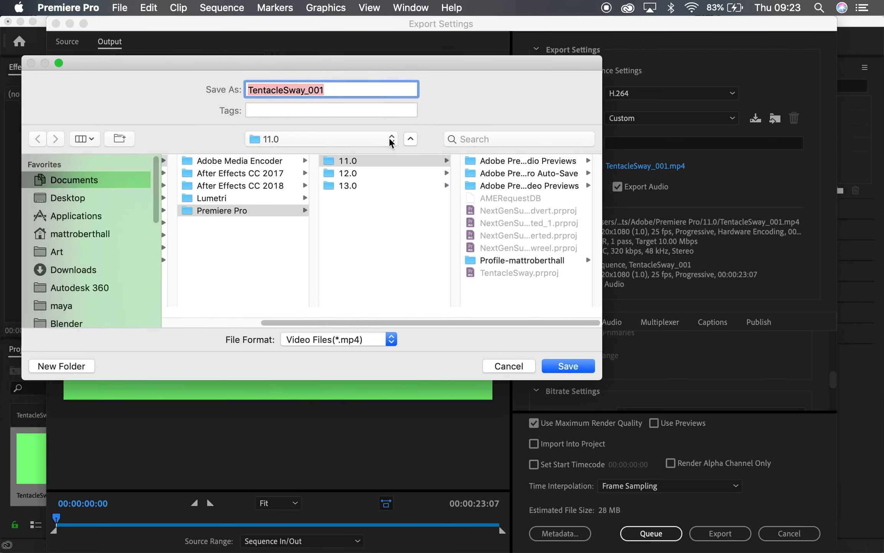
pyautogui.hscroll(-5, 212, 261)
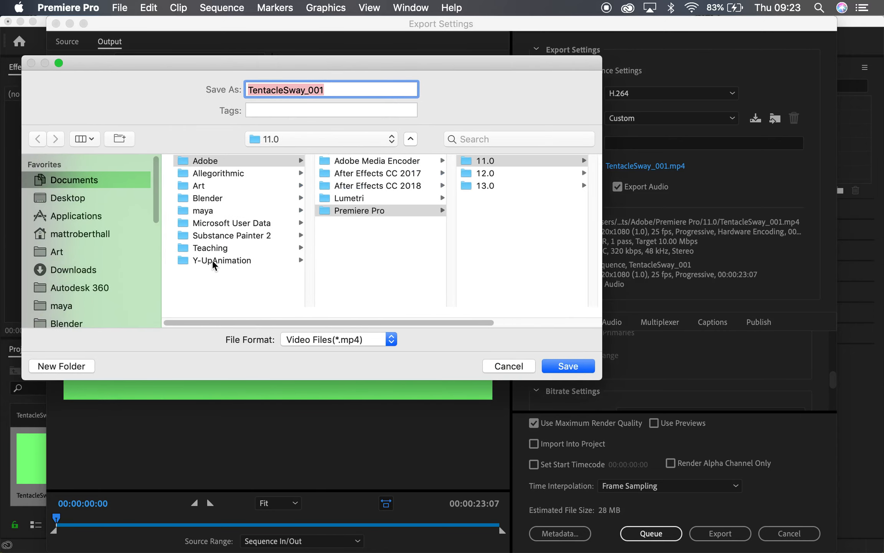
pyautogui.click(191, 211)
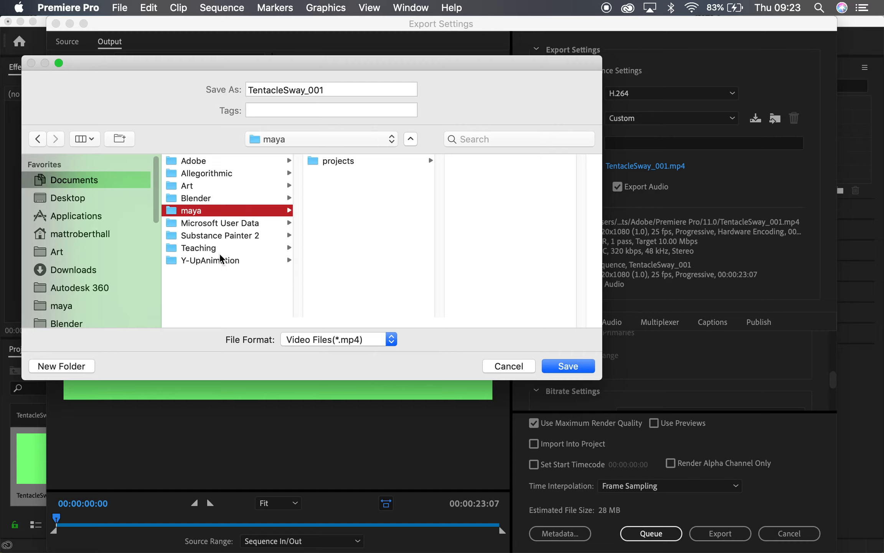
pyautogui.click(228, 302)
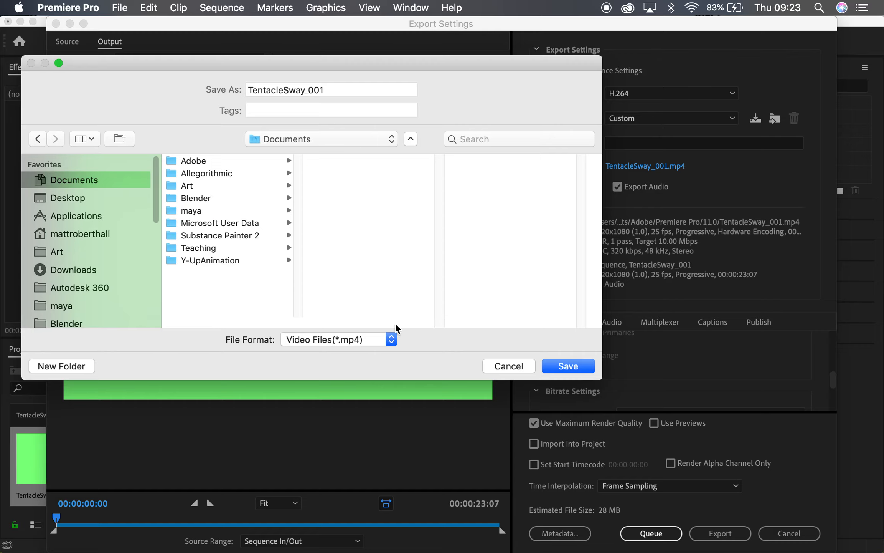
pyautogui.click(568, 369)
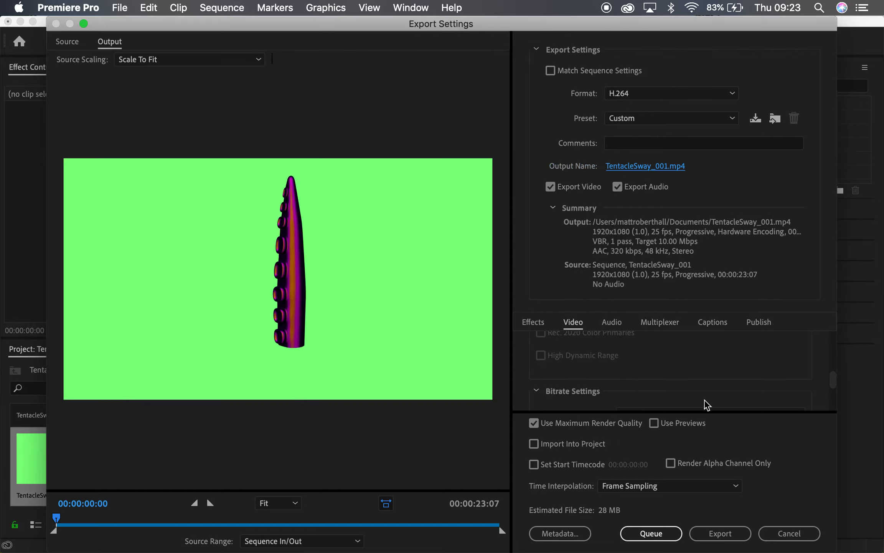
pyautogui.click(720, 534)
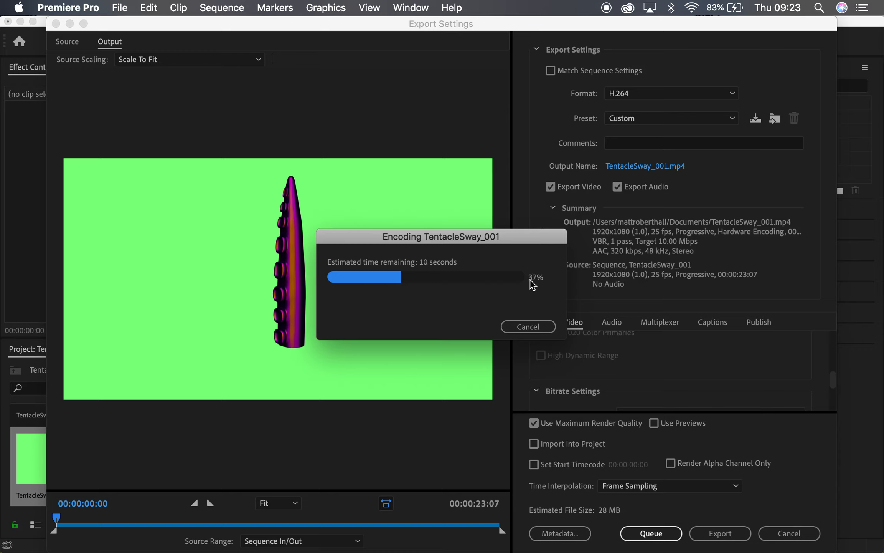
# Switch to Finder and locate the exported TentacleSway_001.mp4 in the Documents folder.
pyautogui.click(108, 530)
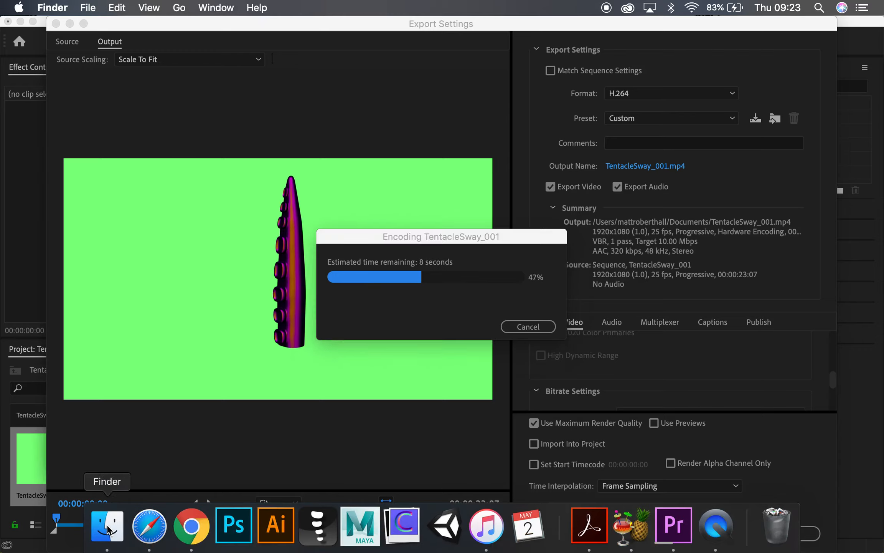
pyautogui.click(109, 531)
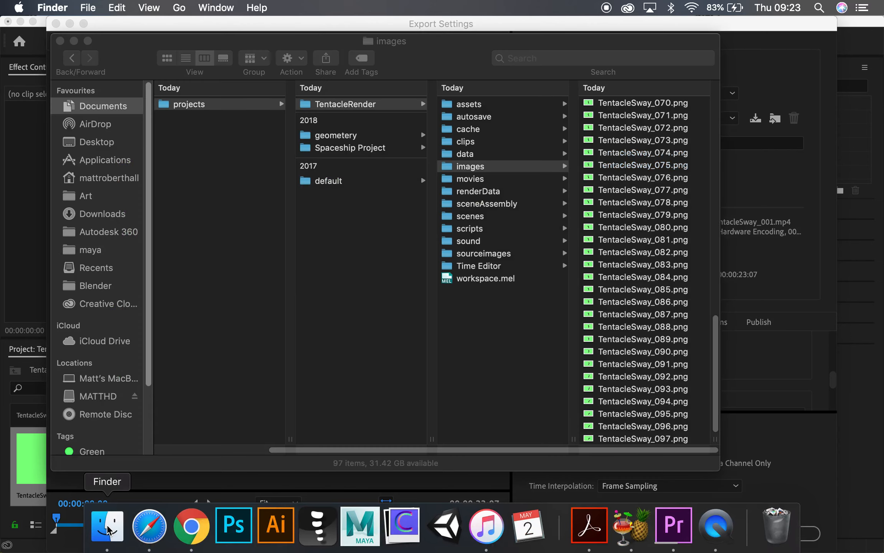
pyautogui.hscroll(-5, 257, 264)
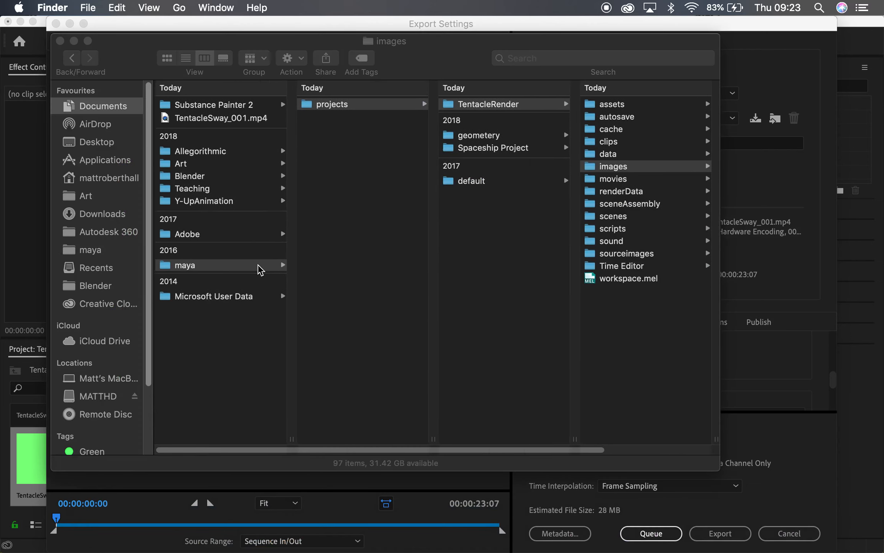
pyautogui.moveTo(229, 47); pyautogui.dragTo(372, 350)
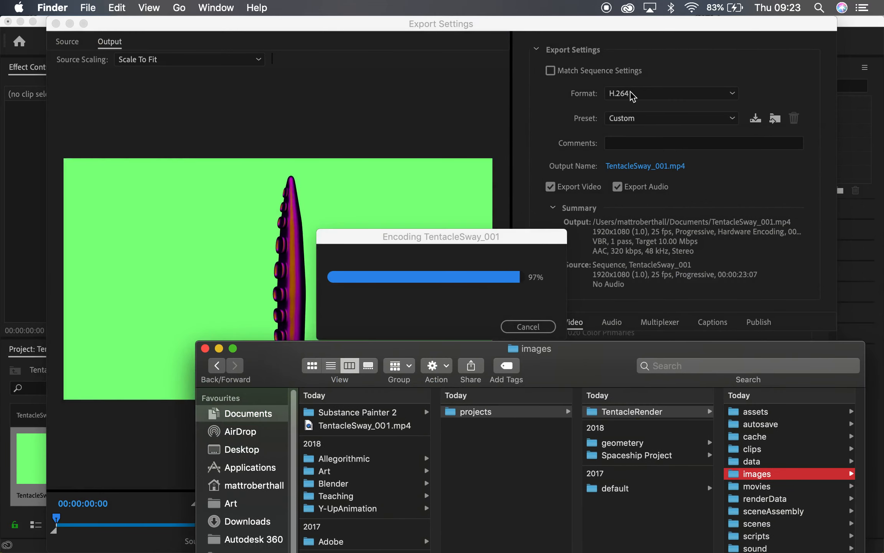
pyautogui.doubleClick(526, 348)
pyautogui.moveTo(525, 130); pyautogui.dragTo(521, 99)
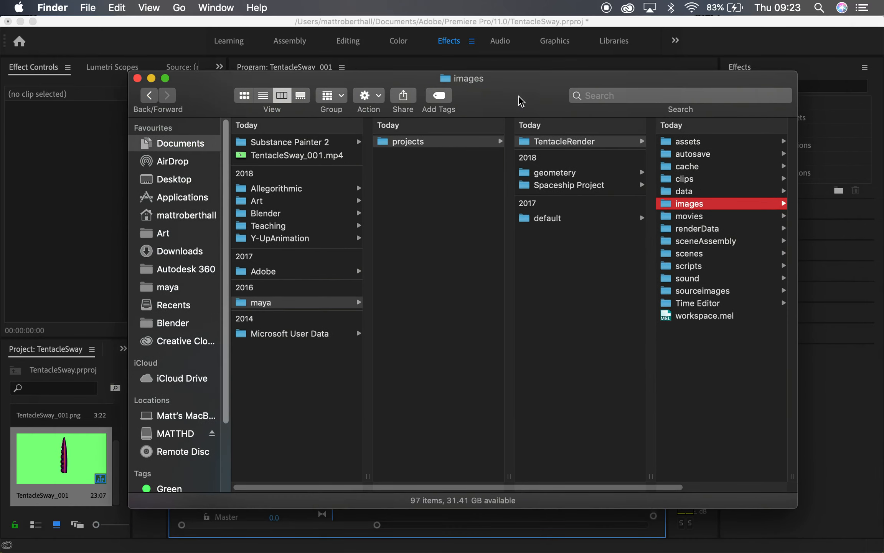
pyautogui.click(295, 156)
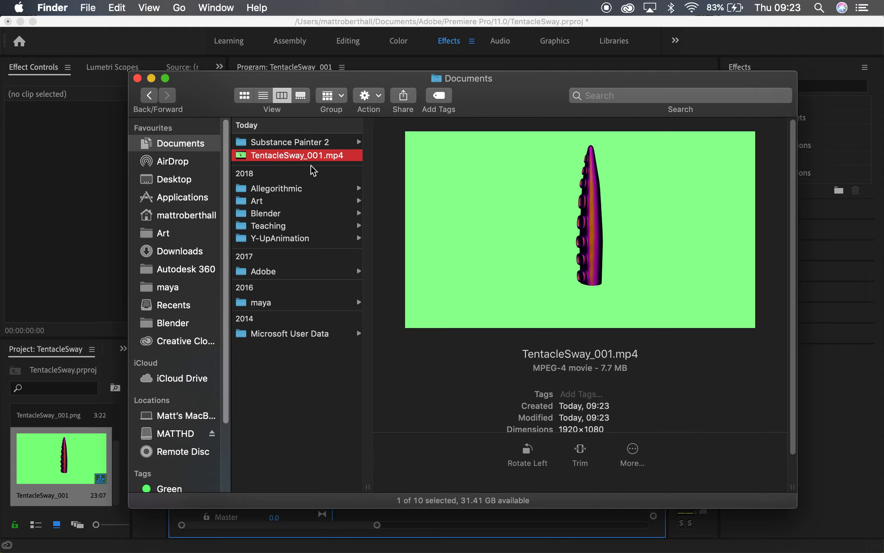
# Open TentacleSway_001.mp4 in QuickTime Player, play it, and close the player.
pyautogui.doubleClick(308, 158)
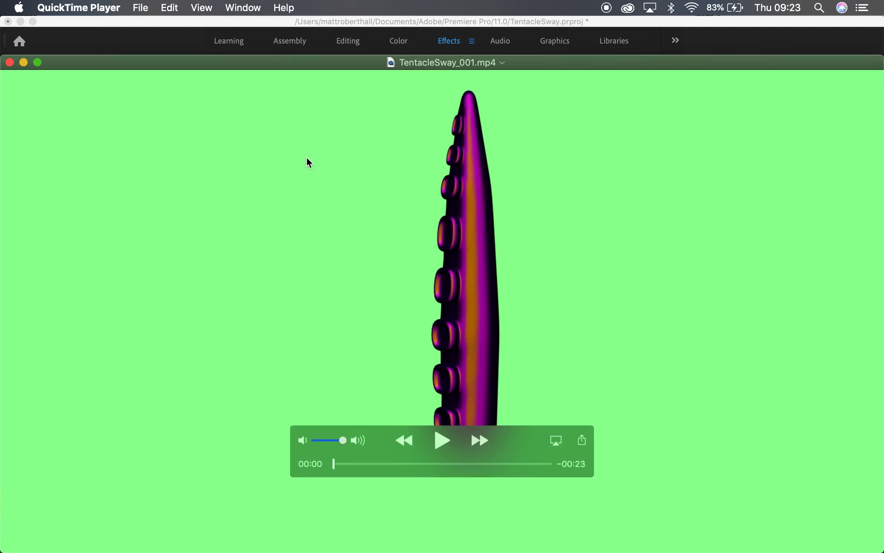
pyautogui.press('space')
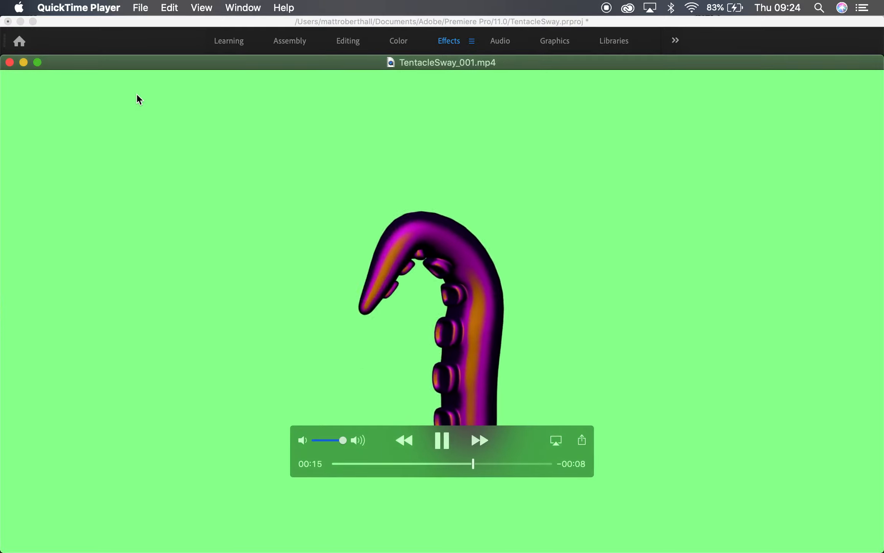
pyautogui.click(10, 62)
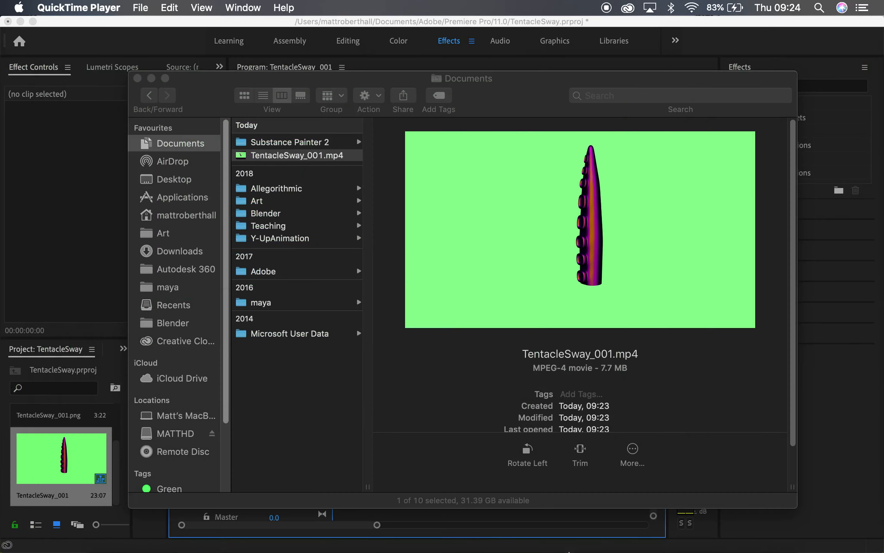
# Switch to HandBrake and load TentacleSway_001.mp4 from Finder as the source.
pyautogui.click(626, 530)
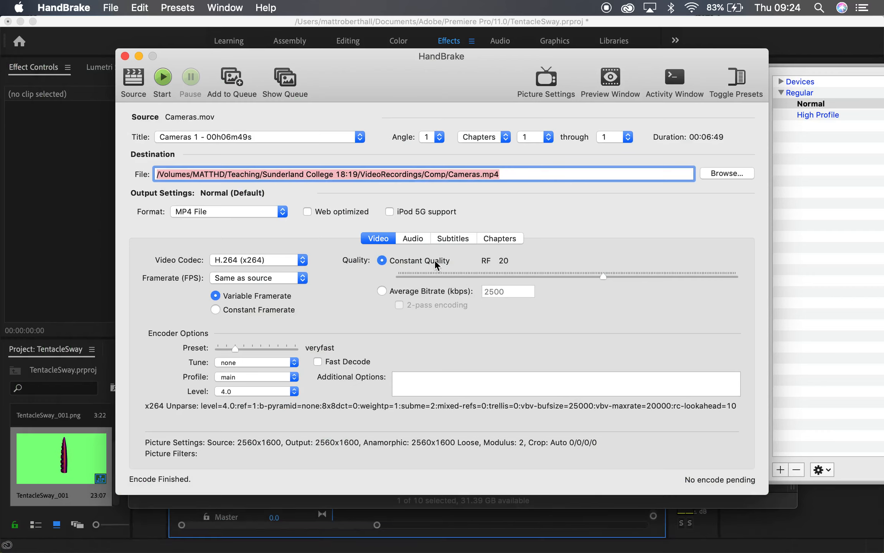
pyautogui.moveTo(373, 77); pyautogui.dragTo(537, 213)
pyautogui.moveTo(322, 156); pyautogui.dragTo(524, 401)
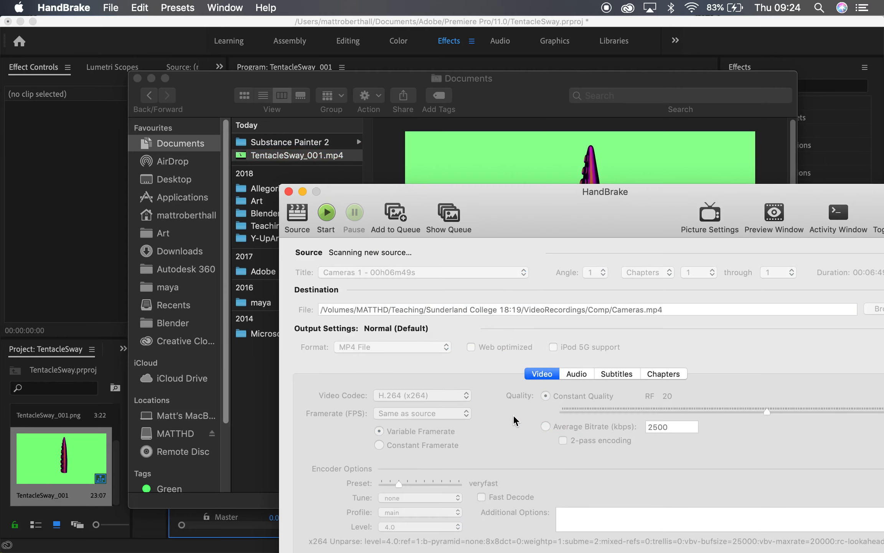
pyautogui.moveTo(567, 213); pyautogui.dragTo(447, 128)
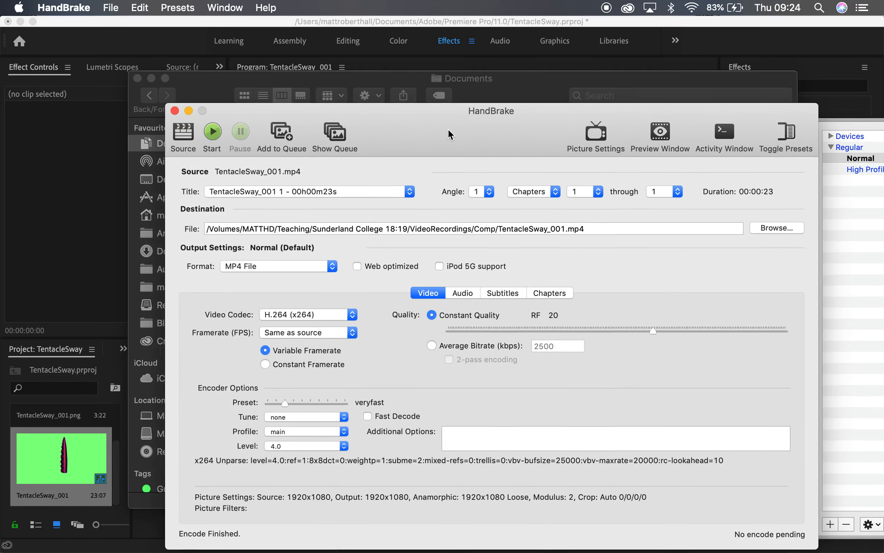
# Set the HandBrake destination to TentacleSway_Compressed.mp4 in the Documents folder.
pyautogui.click(776, 227)
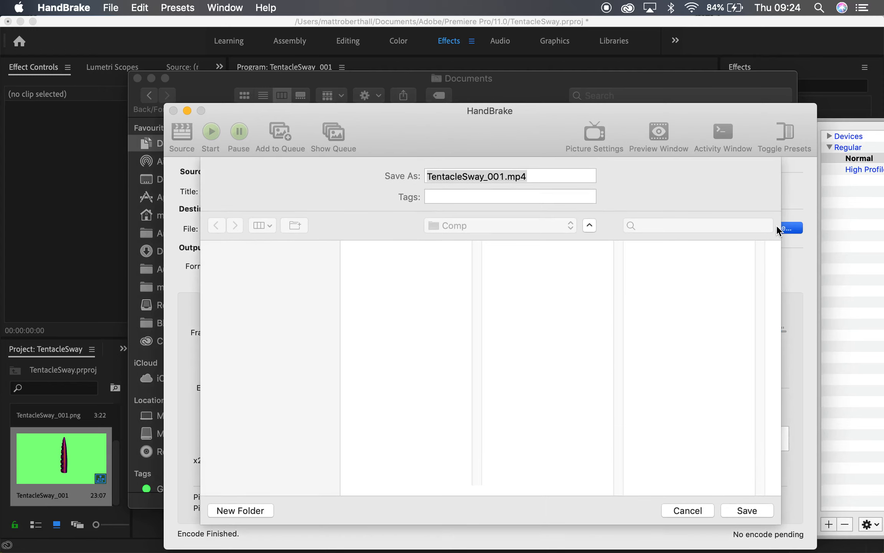
pyautogui.click(252, 267)
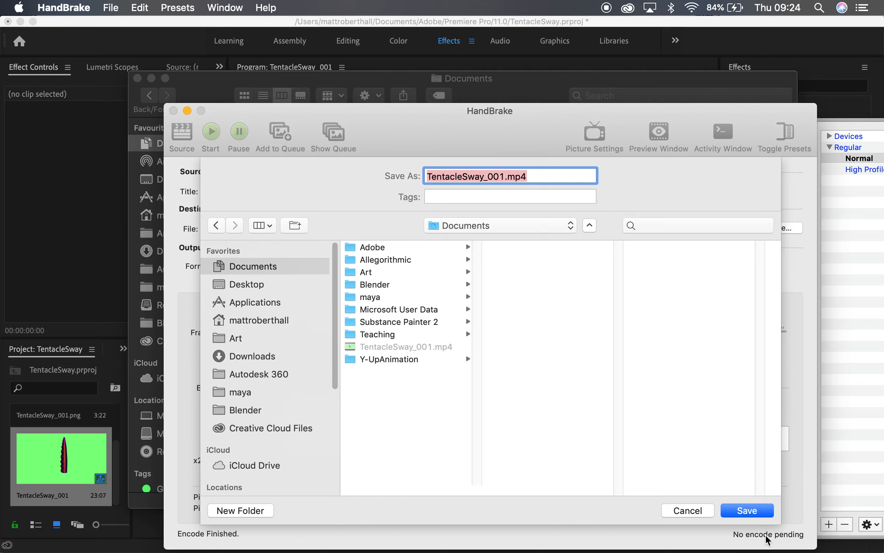
pyautogui.click(747, 510)
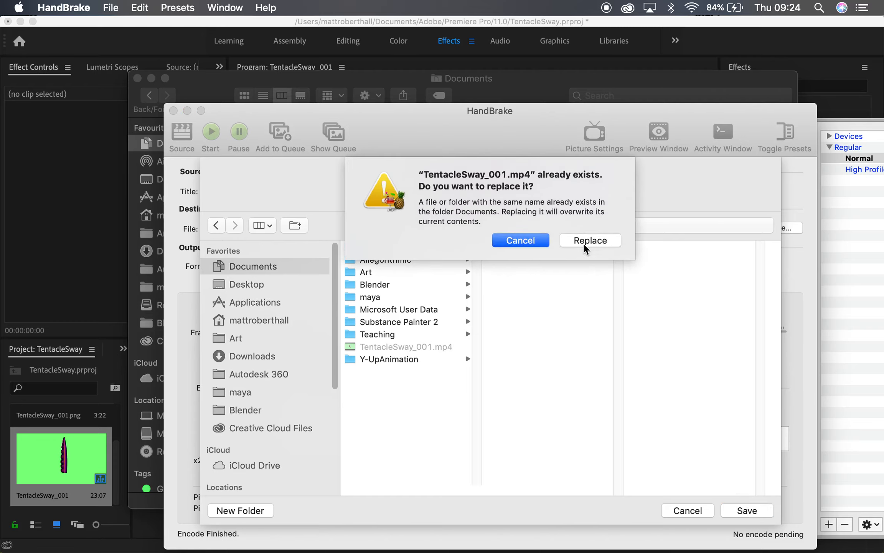
pyautogui.click(513, 242)
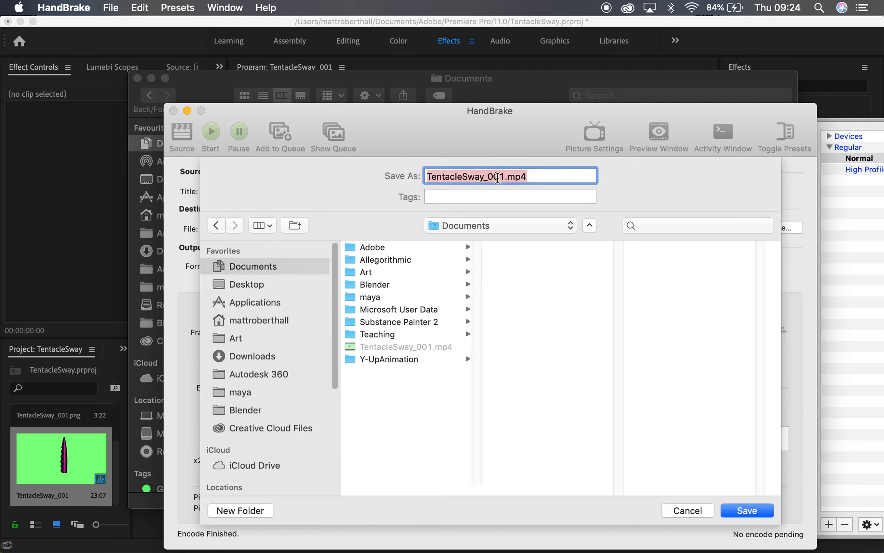
pyautogui.click(502, 179)
pyautogui.press('BackSpace')
pyautogui.press('BackSpace')
pyautogui.press('BackSpace')
pyautogui.write('Compressed')
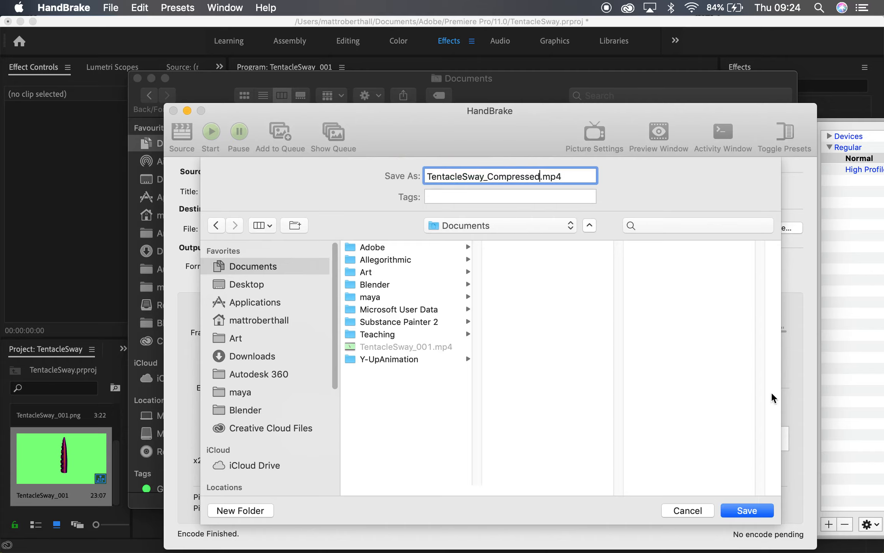
pyautogui.click(748, 516)
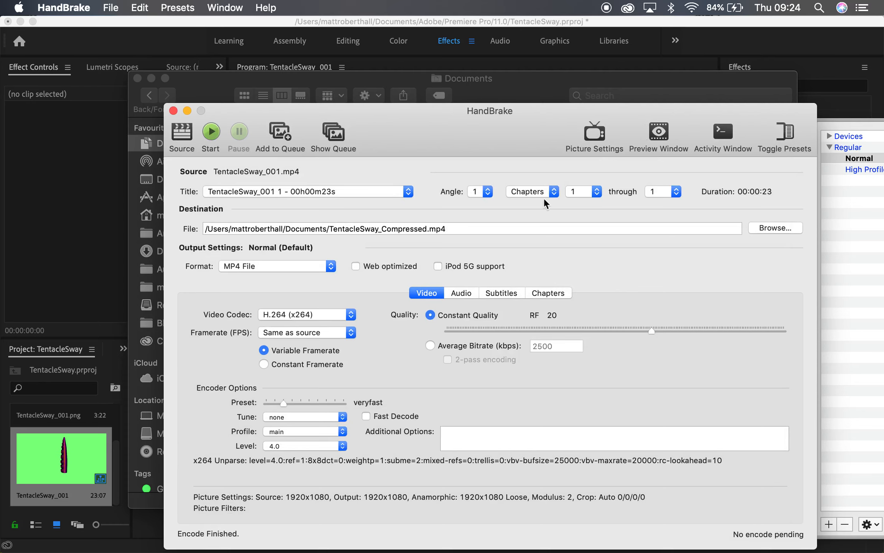
# Start the HandBrake encode, dismiss the completion message, and close HandBrake.
pyautogui.moveTo(450, 130); pyautogui.dragTo(398, 100)
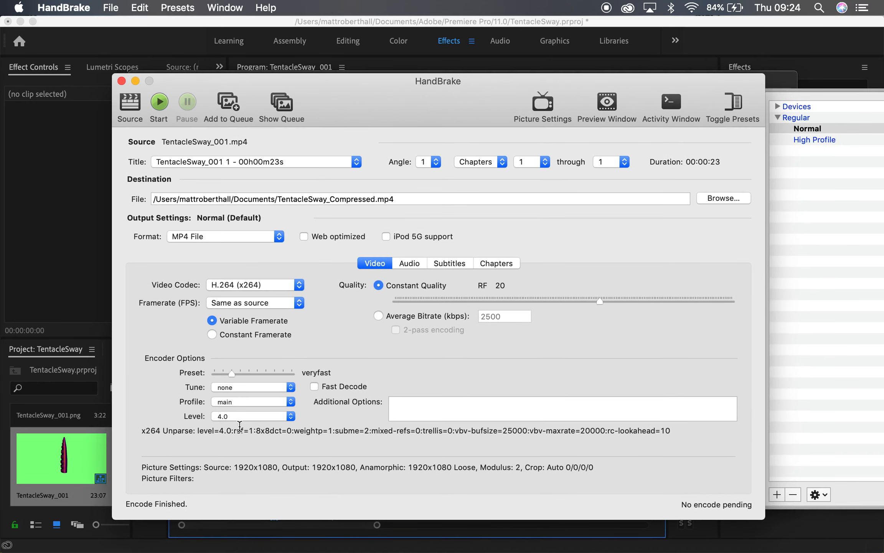
pyautogui.click(161, 103)
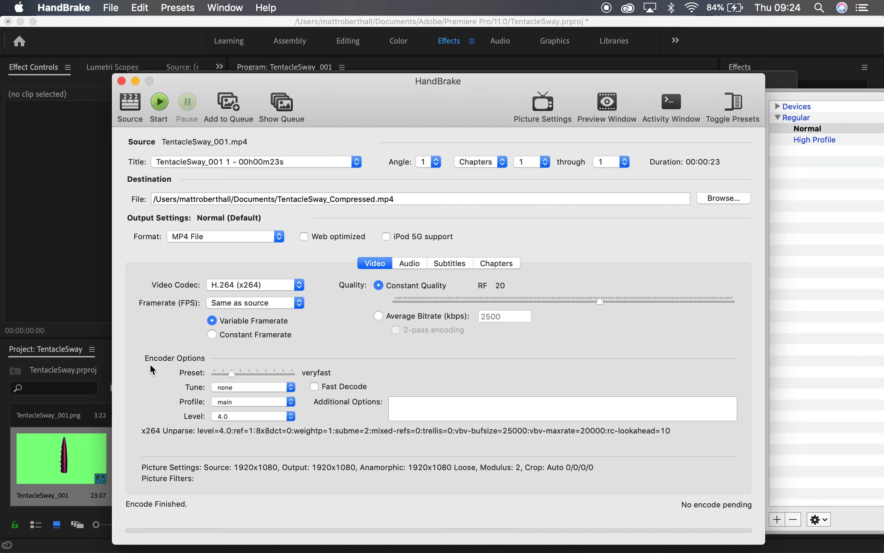
pyautogui.click(548, 214)
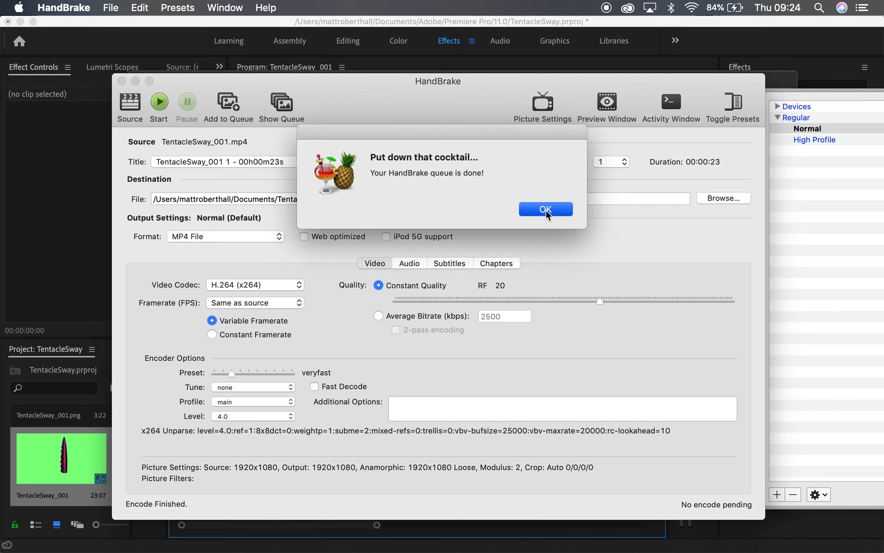
pyautogui.click(121, 83)
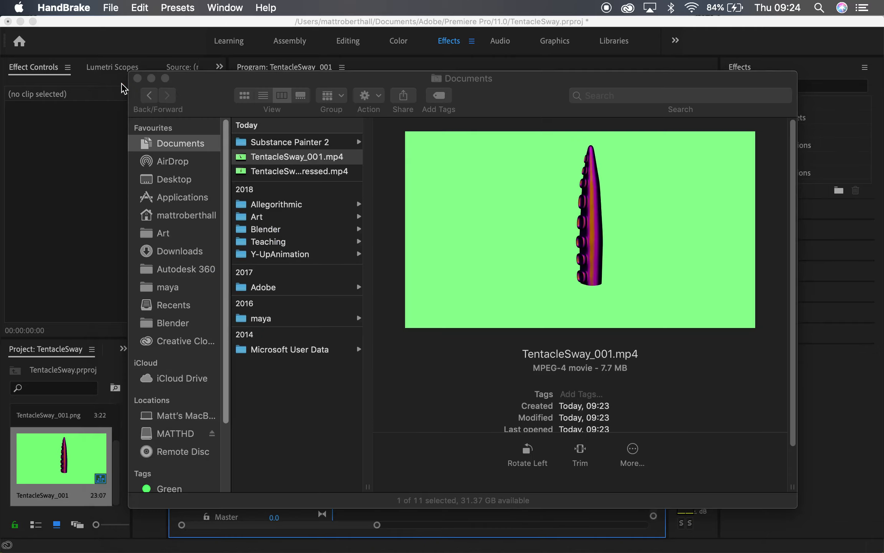
# Compare the file details of the original and compressed MP4 files in Finder.
pyautogui.click(299, 169)
pyautogui.click(300, 171)
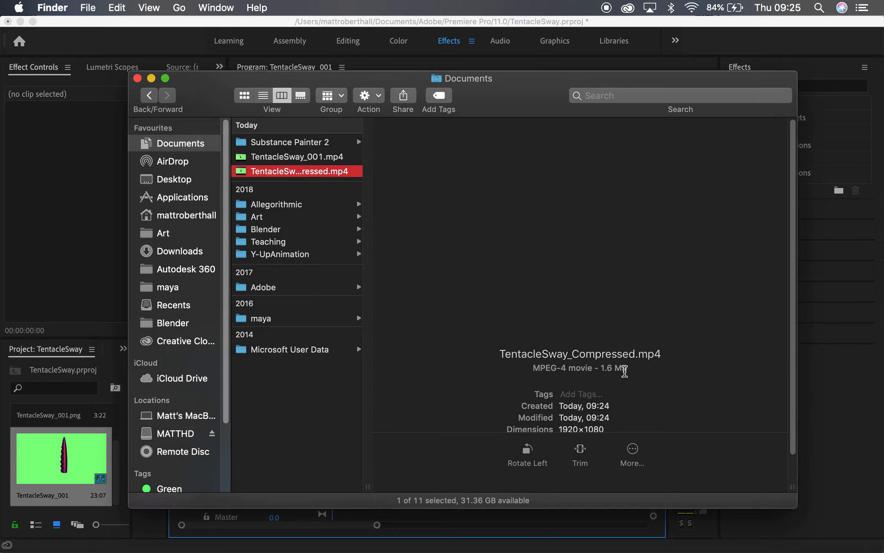
pyautogui.press('Up')
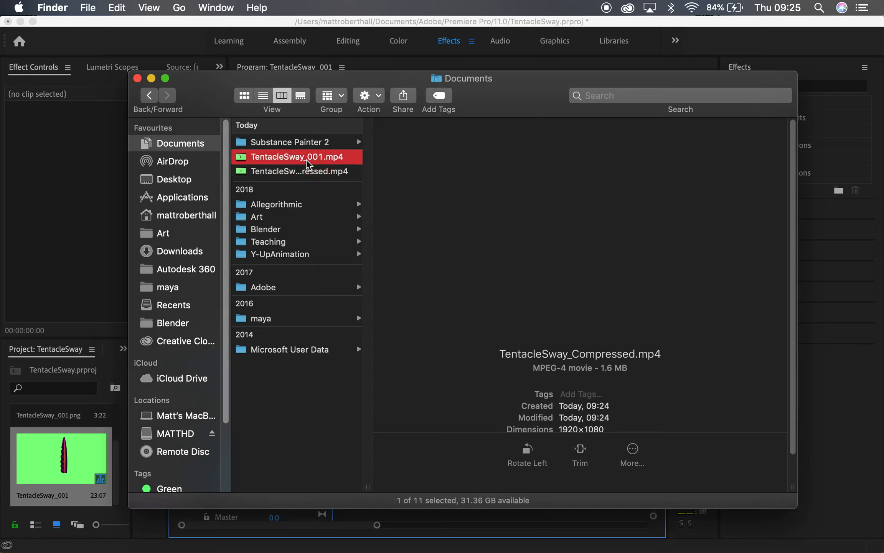
pyautogui.press('Down')
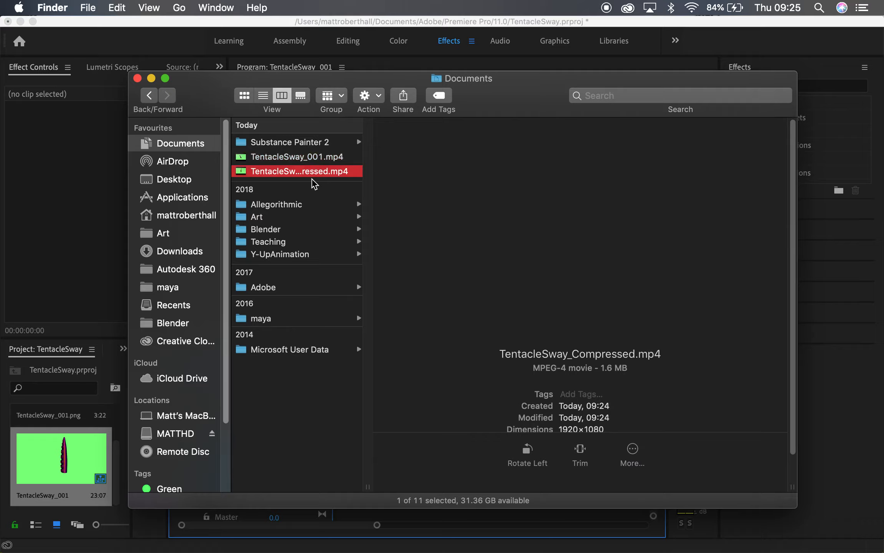
# Open TentacleSway_Compressed.mp4 in QuickTime Player, play it, and close the player.
pyautogui.doubleClick(317, 175)
pyautogui.press('space')
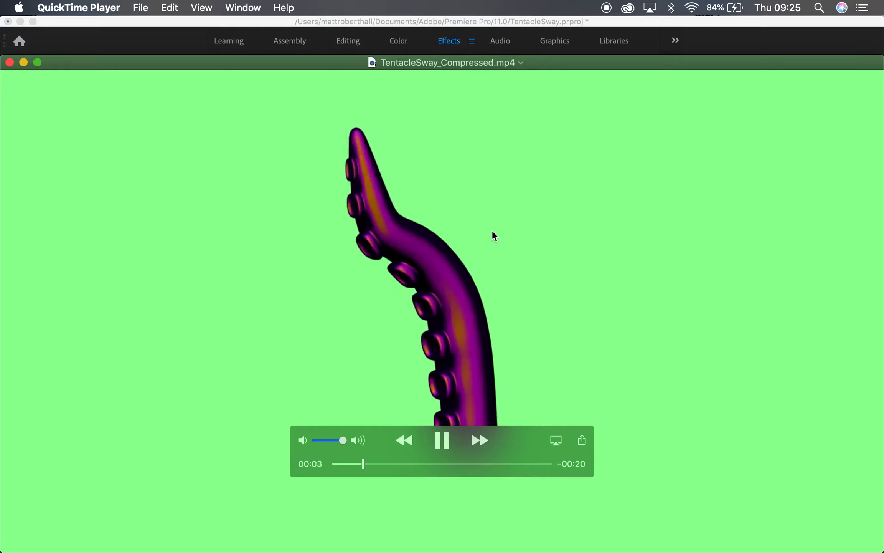
pyautogui.click(9, 64)
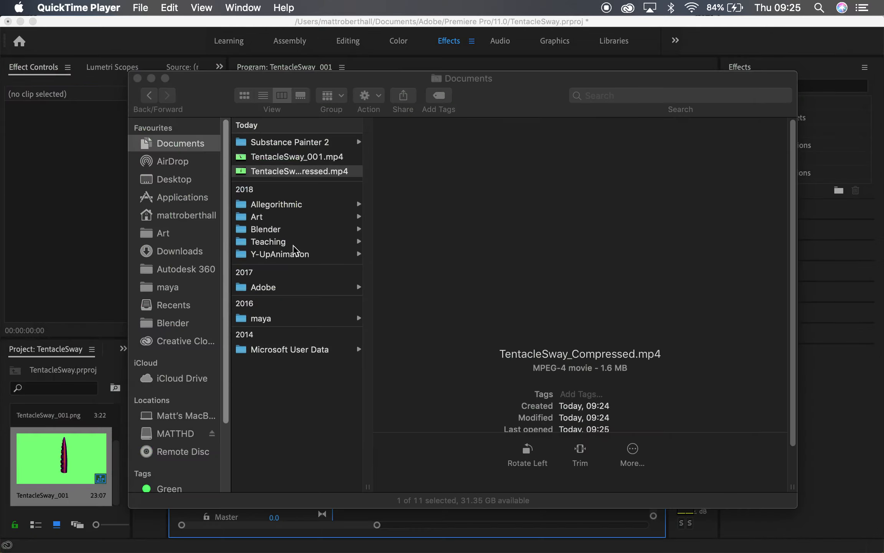